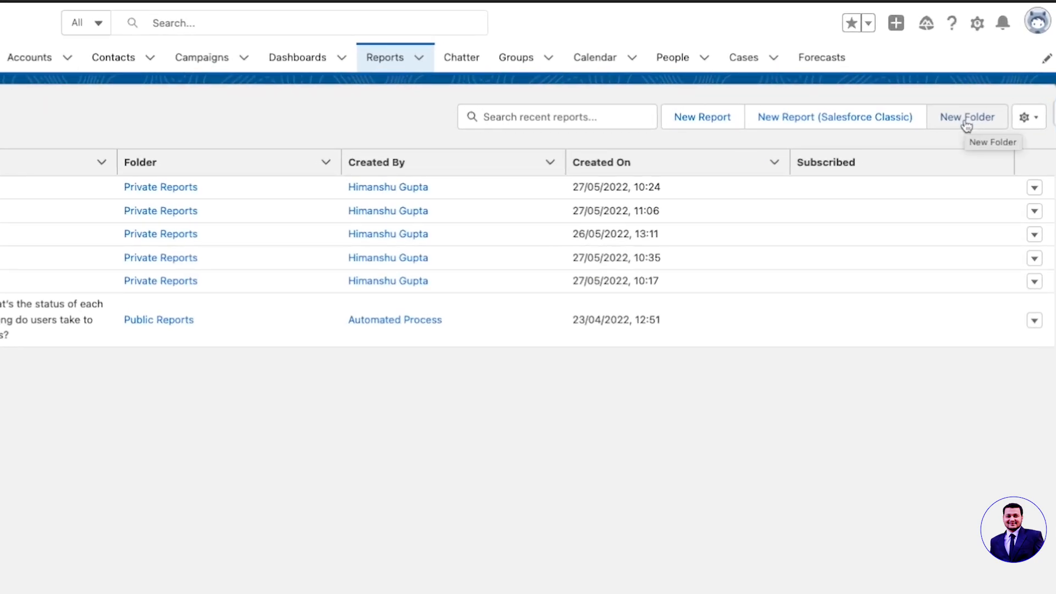
# Create a new report folder labelled Training Folder 1.
pyautogui.click(966, 118)
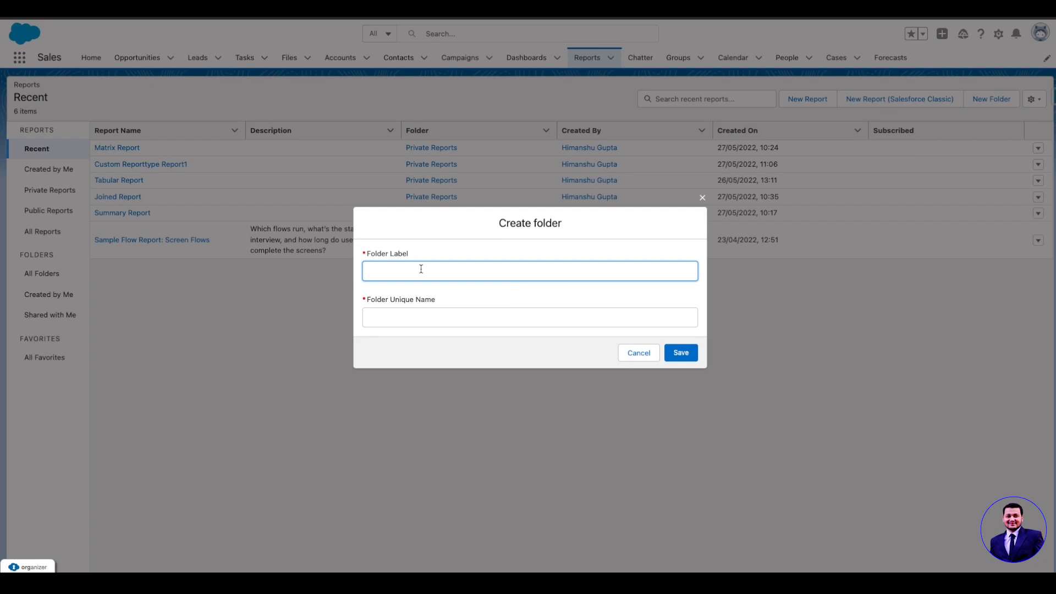
pyautogui.write('Training Folder 1')
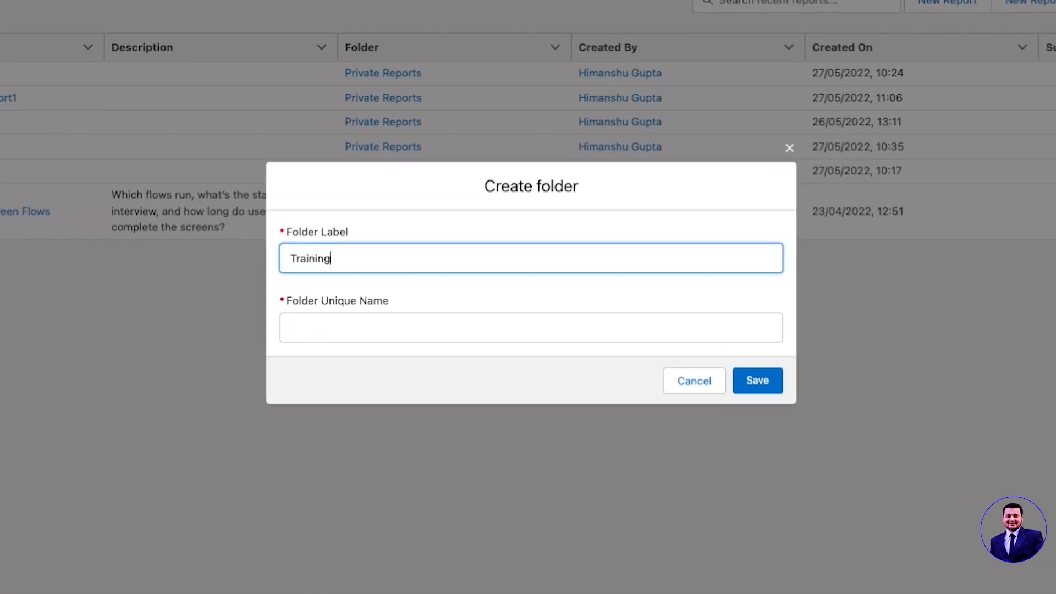
pyautogui.press('Tab')
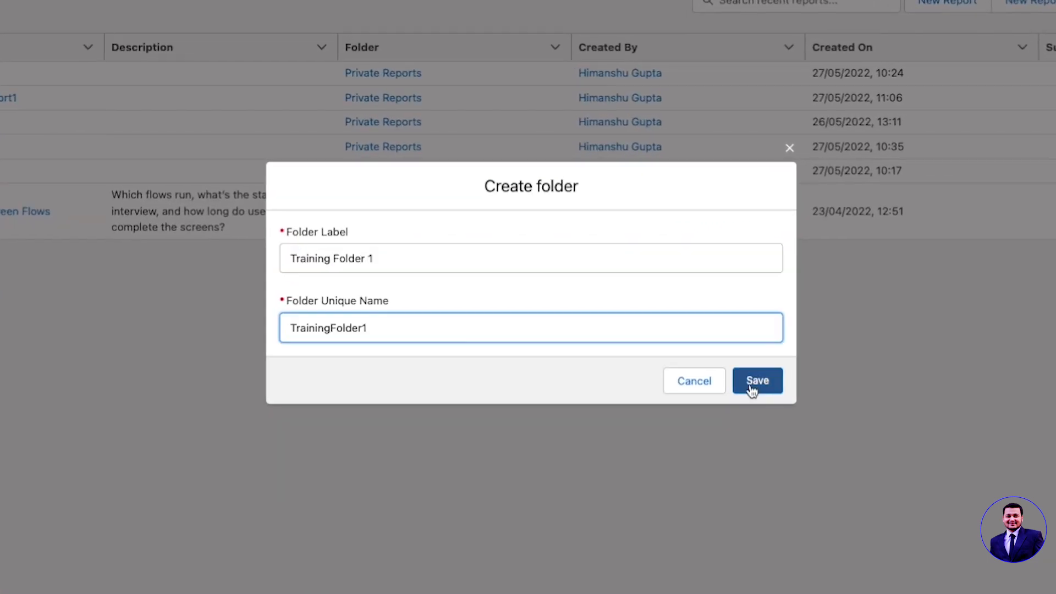
pyautogui.click(754, 387)
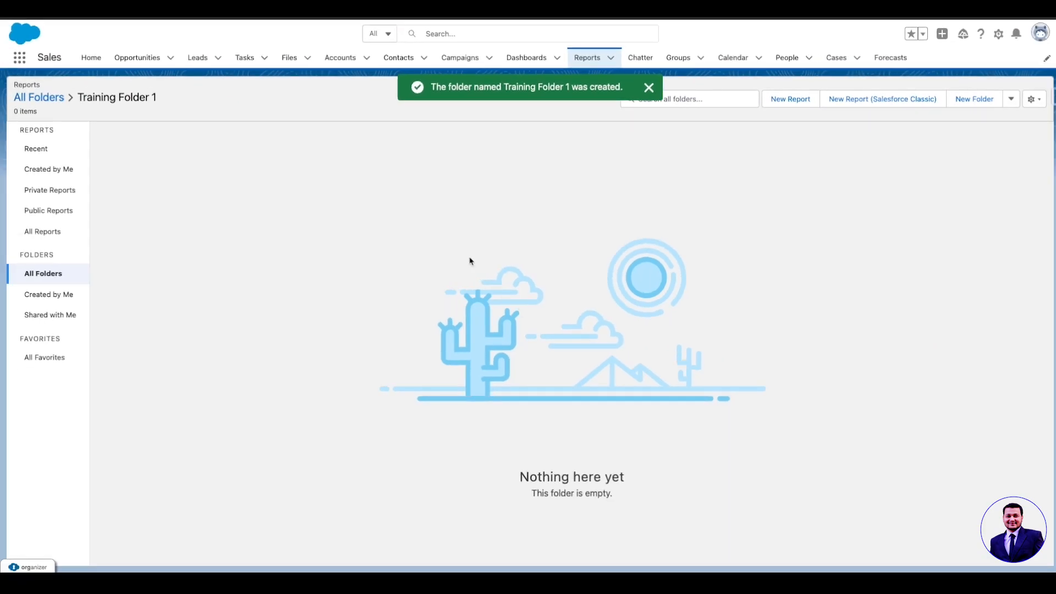
pyautogui.click(649, 87)
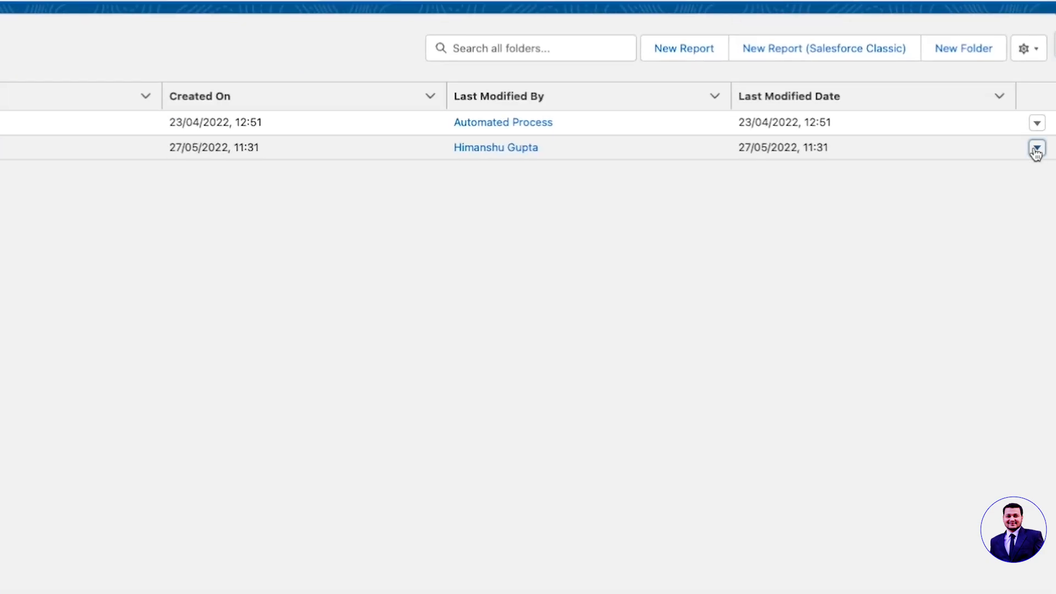
# Share the Training Folder 1 report folder with the user Integration User, granting Manage access.
pyautogui.click(1036, 148)
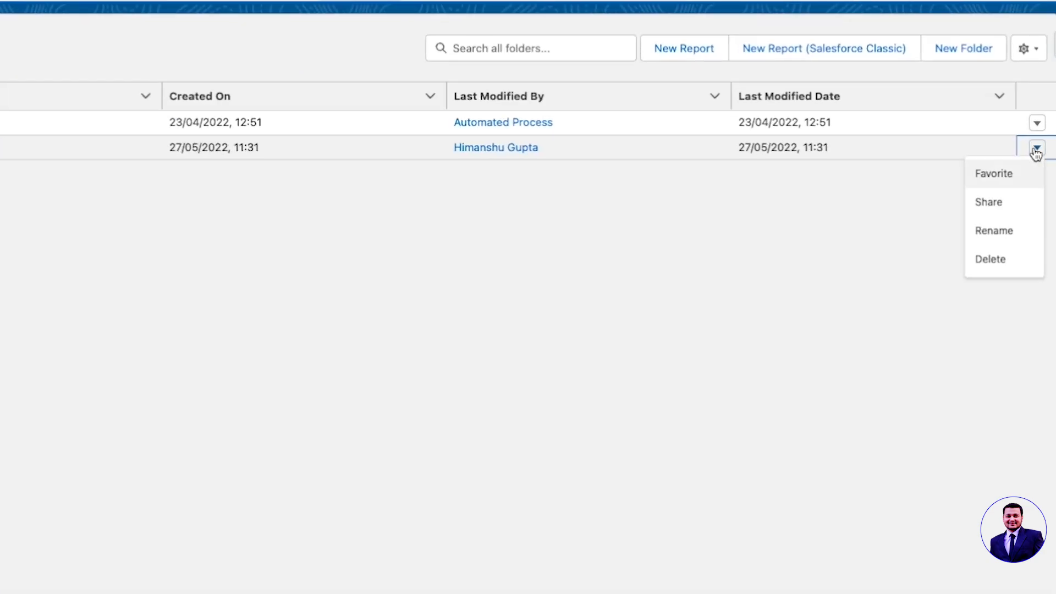
pyautogui.click(1010, 207)
pyautogui.click(166, 240)
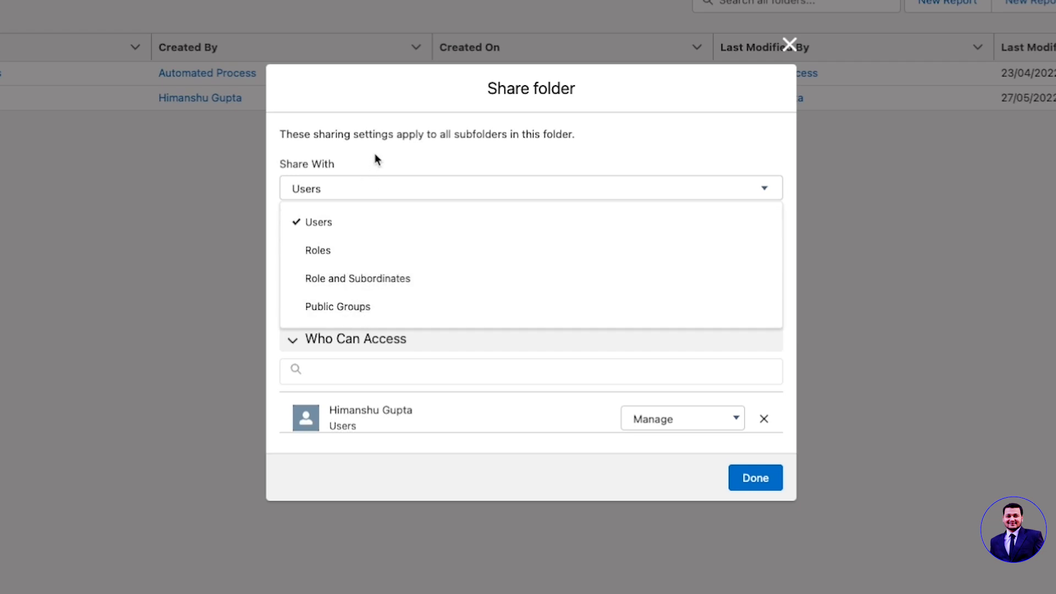
pyautogui.click(401, 223)
pyautogui.click(399, 283)
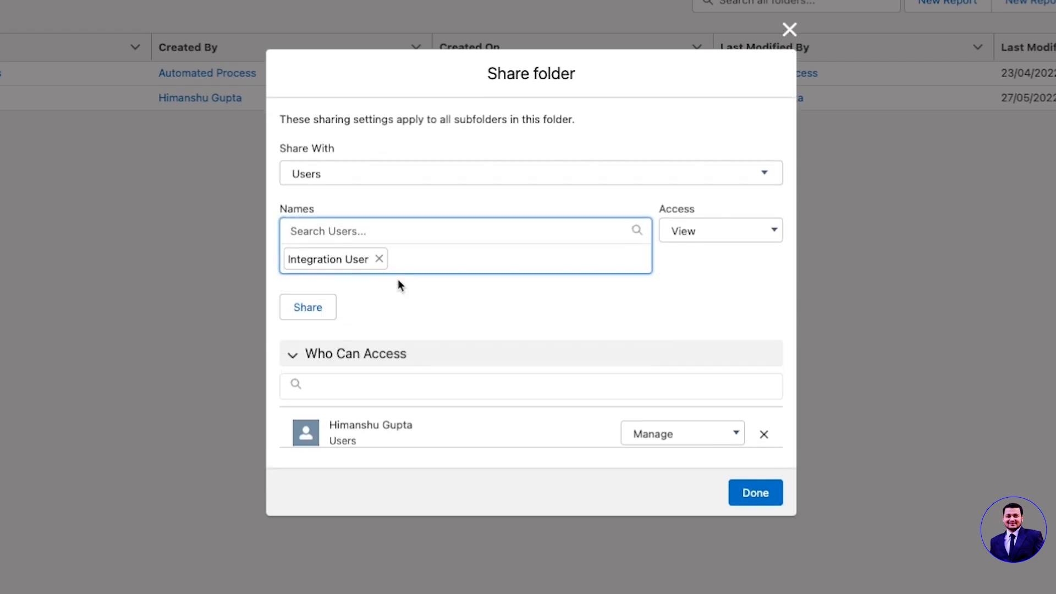
pyautogui.click(705, 232)
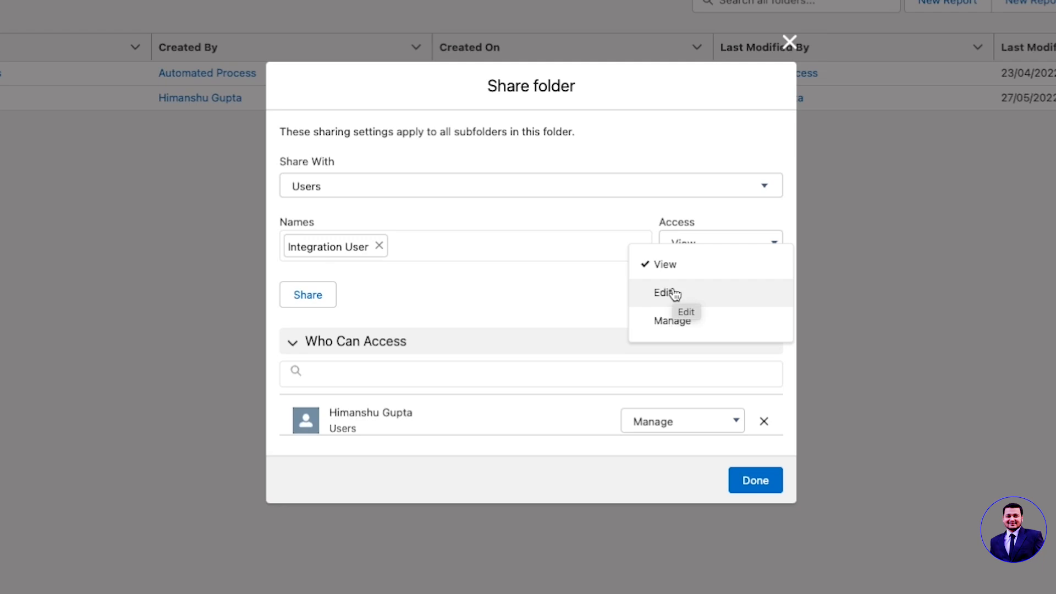
pyautogui.click(675, 294)
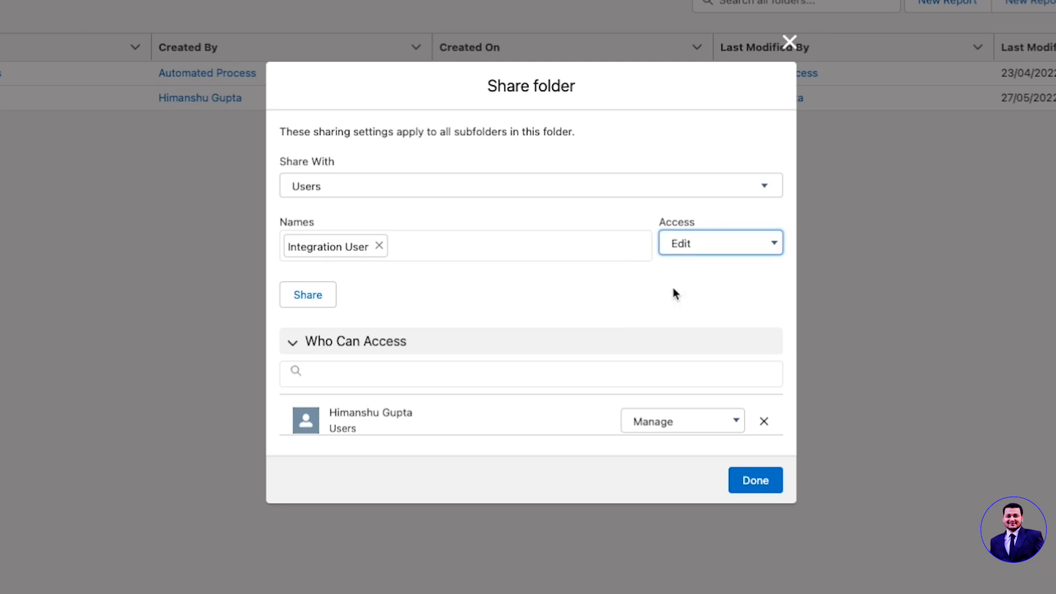
pyautogui.click(714, 247)
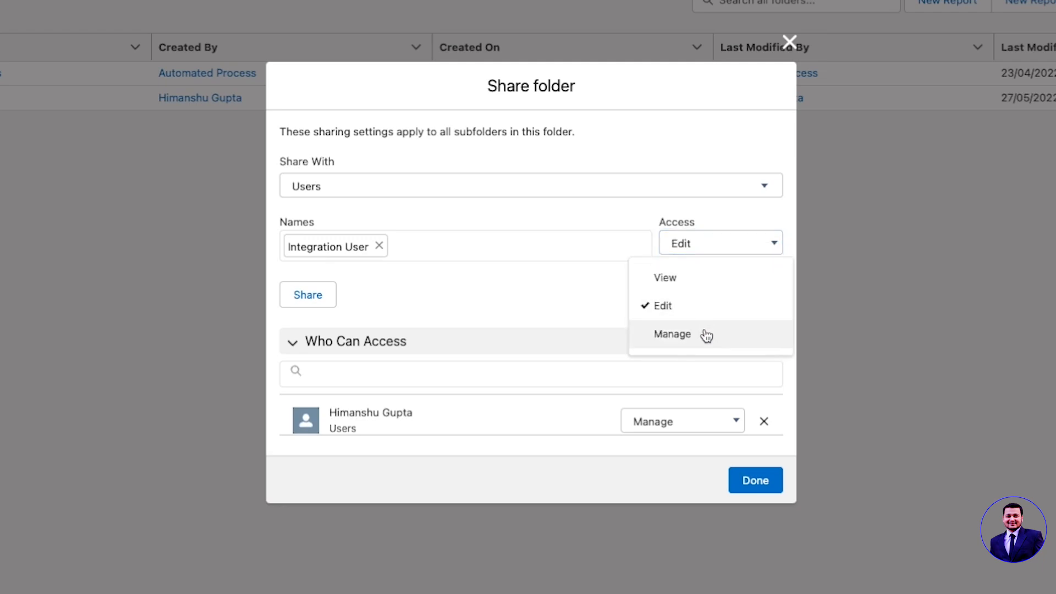
pyautogui.click(706, 336)
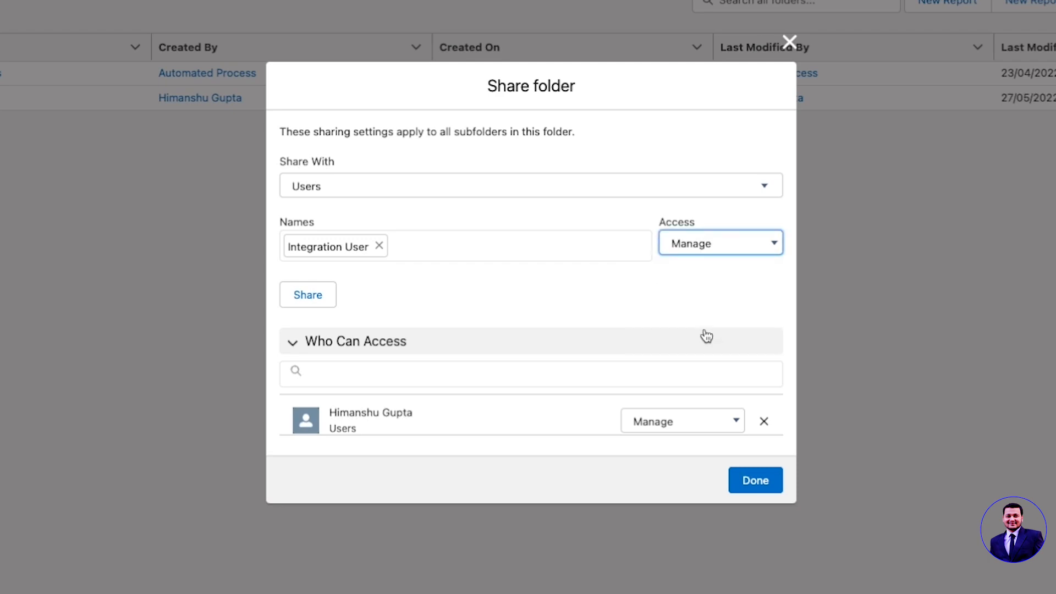
pyautogui.click(637, 304)
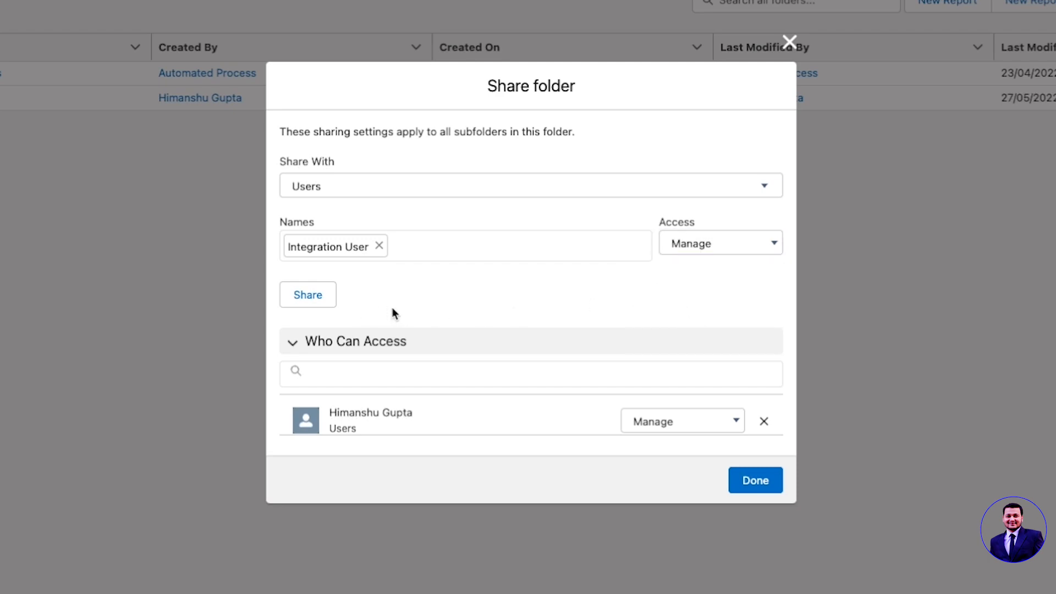
pyautogui.click(310, 304)
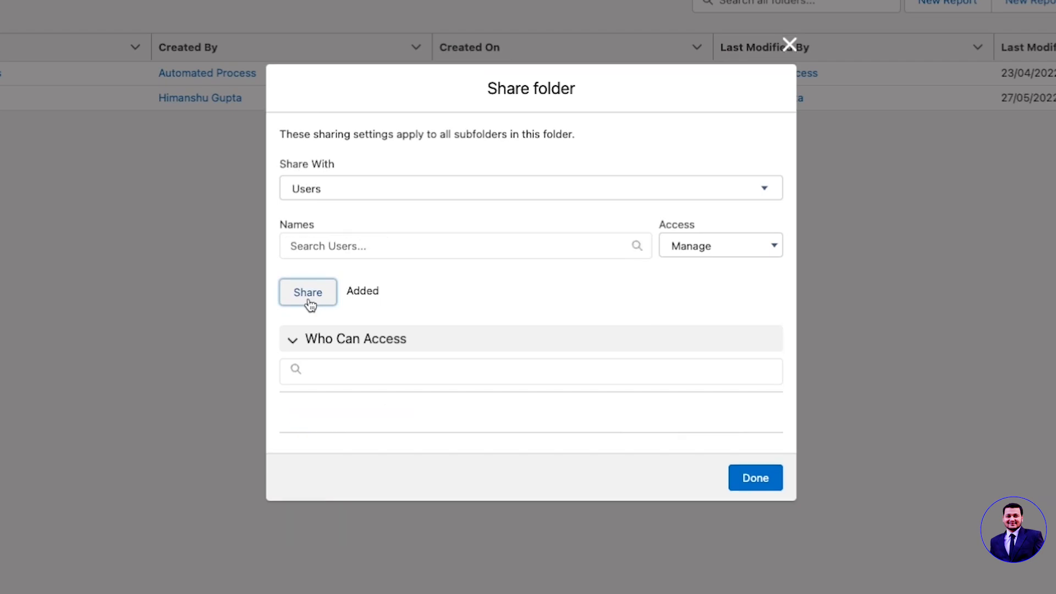
# Share the same folder with the COO role at Edit access and finish the folder sharing.
pyautogui.click(380, 168)
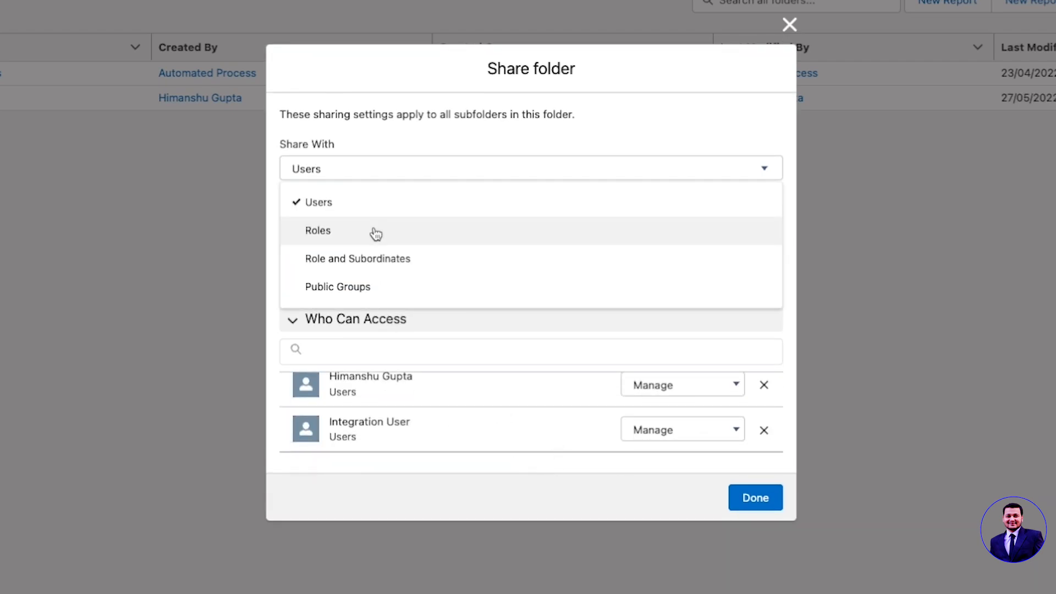
pyautogui.click(374, 231)
pyautogui.click(361, 226)
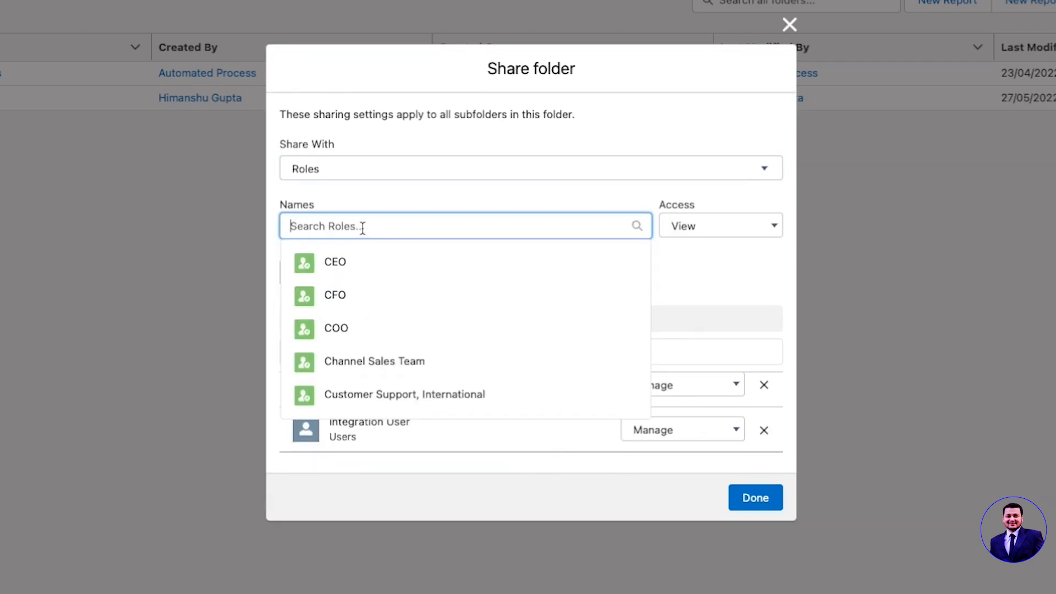
pyautogui.click(351, 332)
pyautogui.click(702, 224)
pyautogui.click(678, 274)
pyautogui.click(308, 274)
pyautogui.scroll(-1, 440, 464)
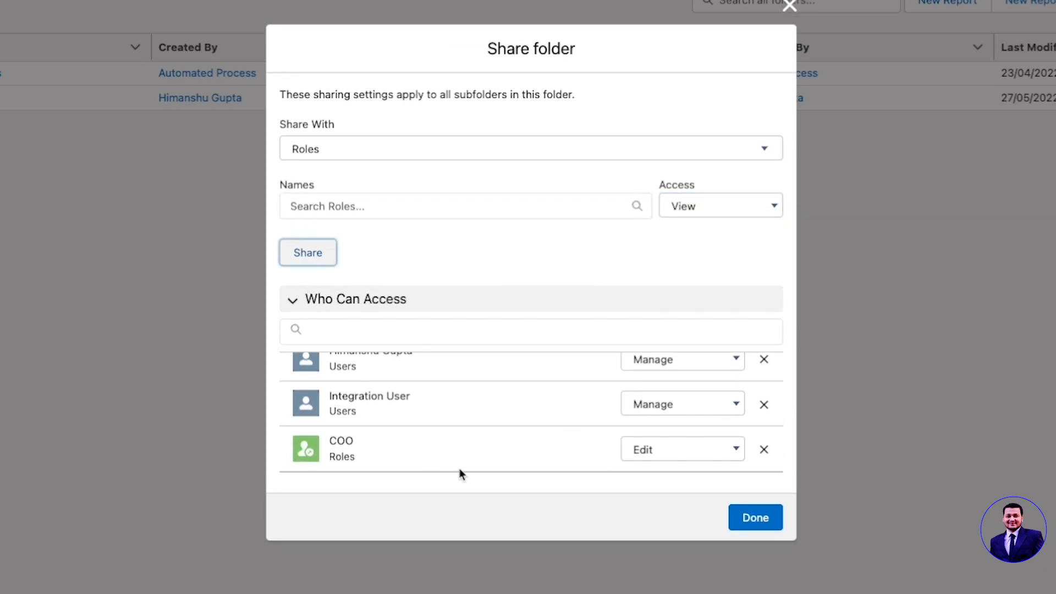
pyautogui.click(737, 520)
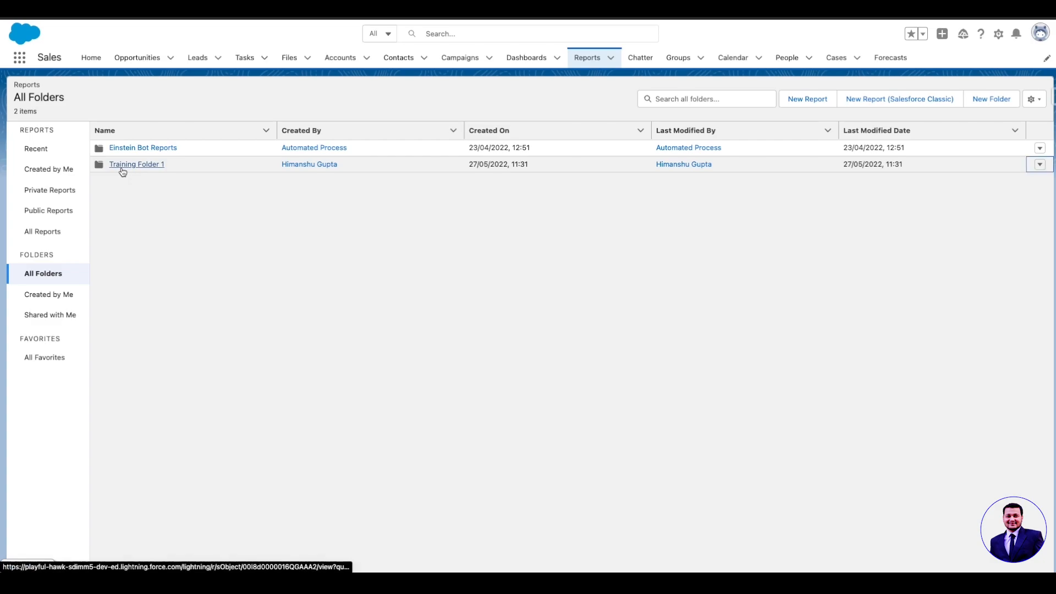
# Move Custom Reporttype Report1 from the list of all reports into Training Folder 1.
pyautogui.click(122, 165)
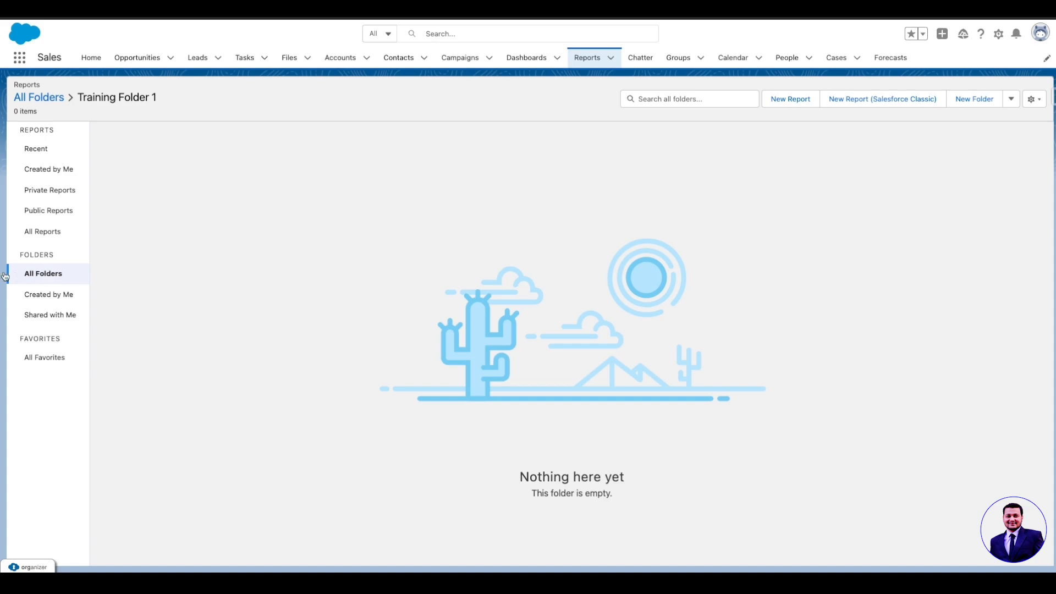
pyautogui.click(43, 229)
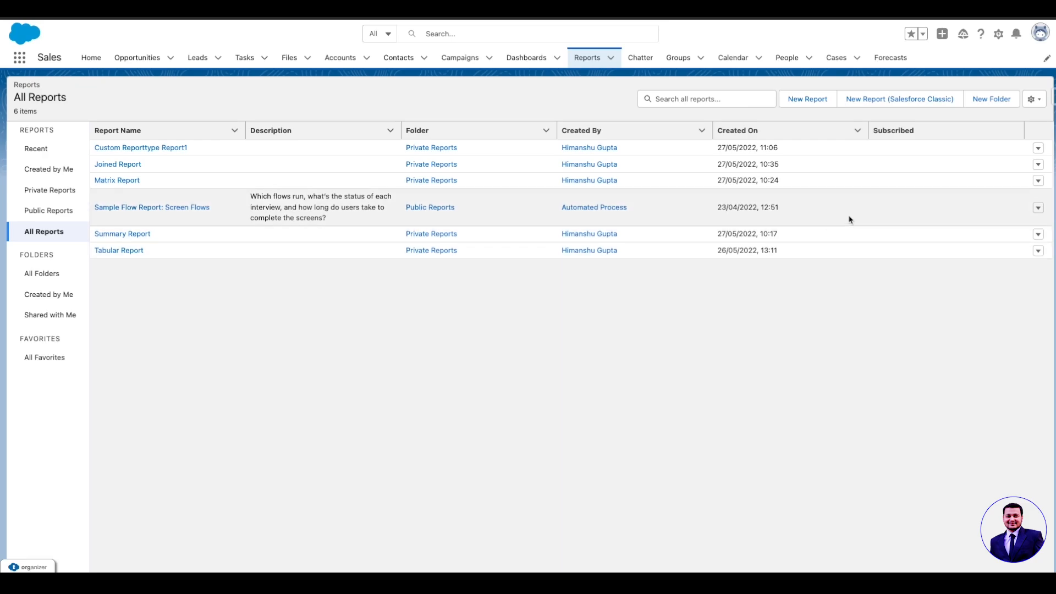
pyautogui.click(1038, 148)
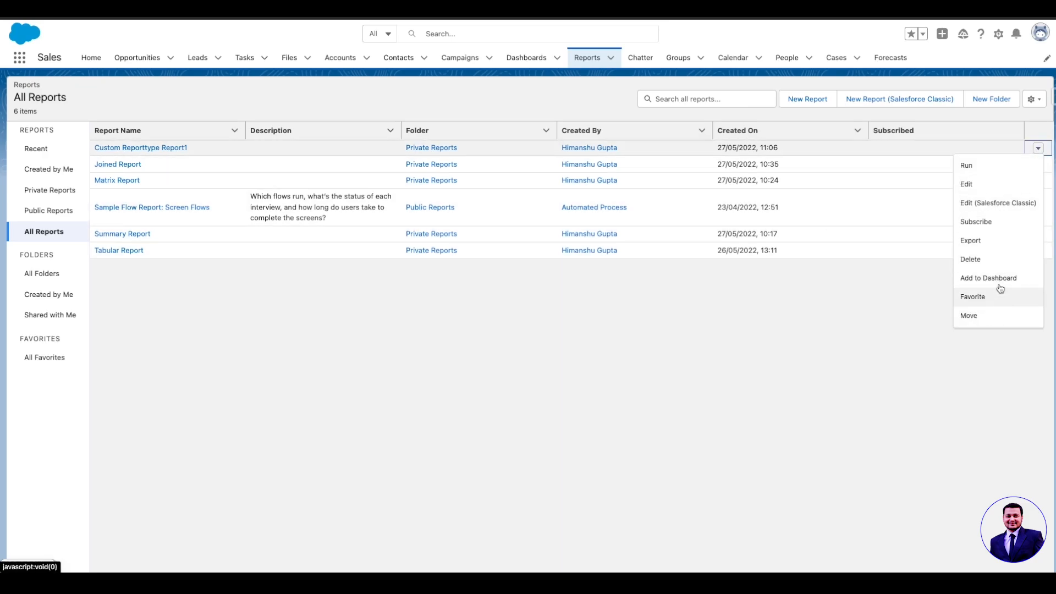
pyautogui.click(967, 315)
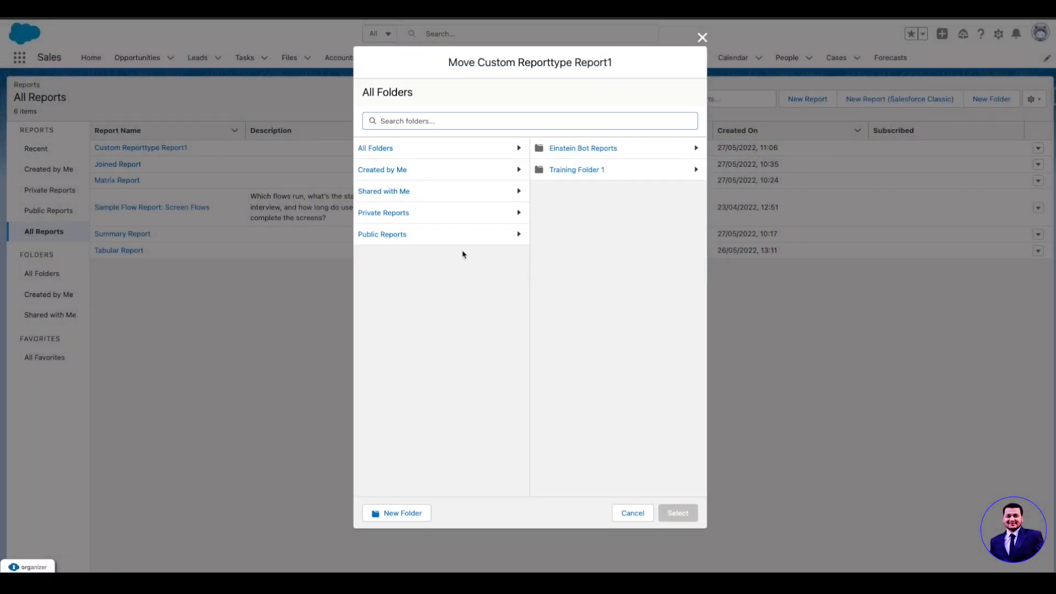
pyautogui.click(562, 174)
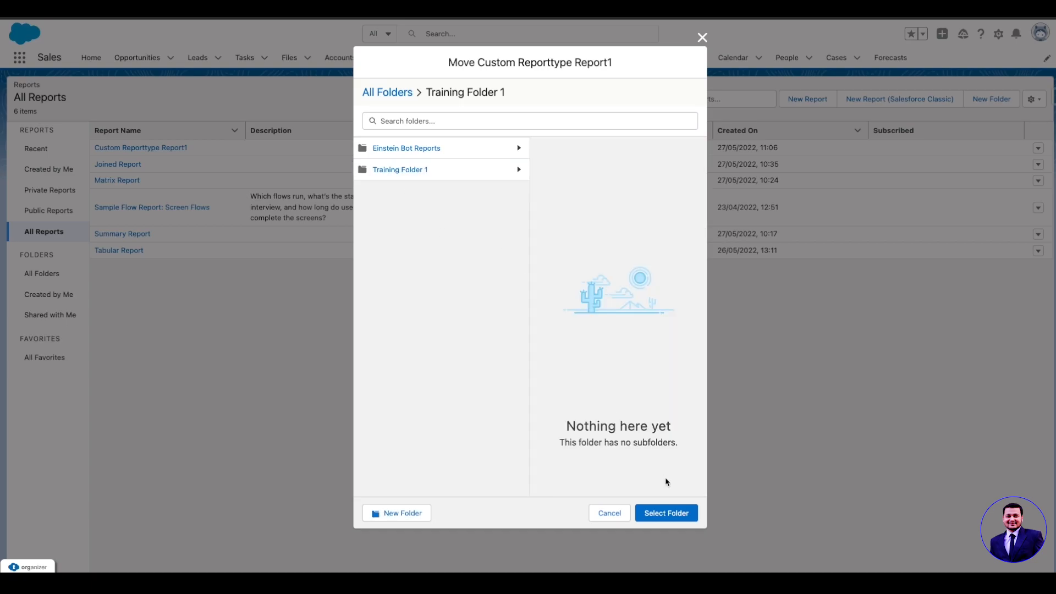
pyautogui.click(672, 514)
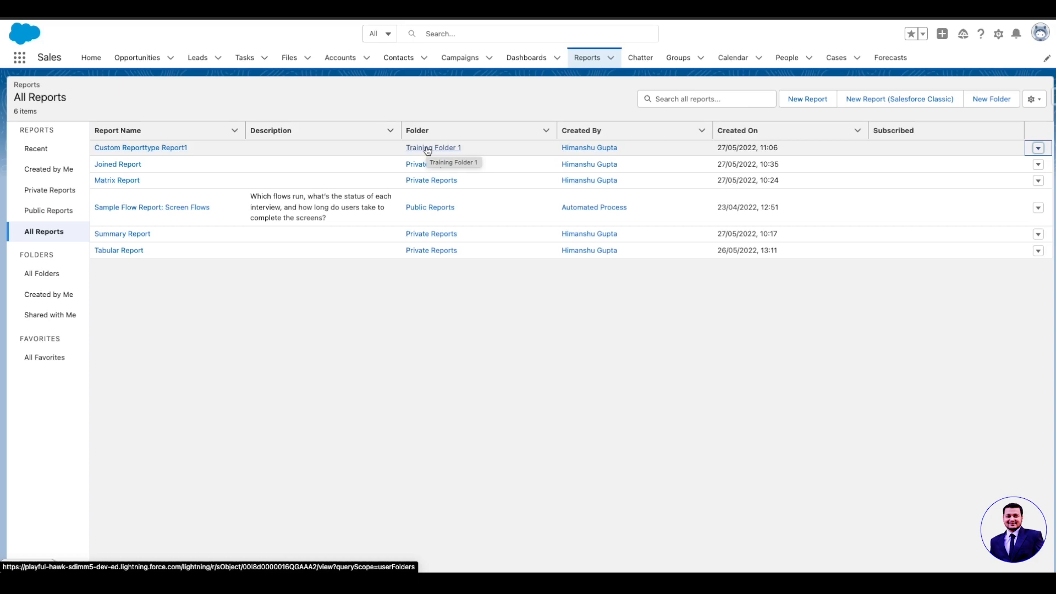
# Create a new dashboard folder labelled Dashboard Training Folder.
pyautogui.click(520, 58)
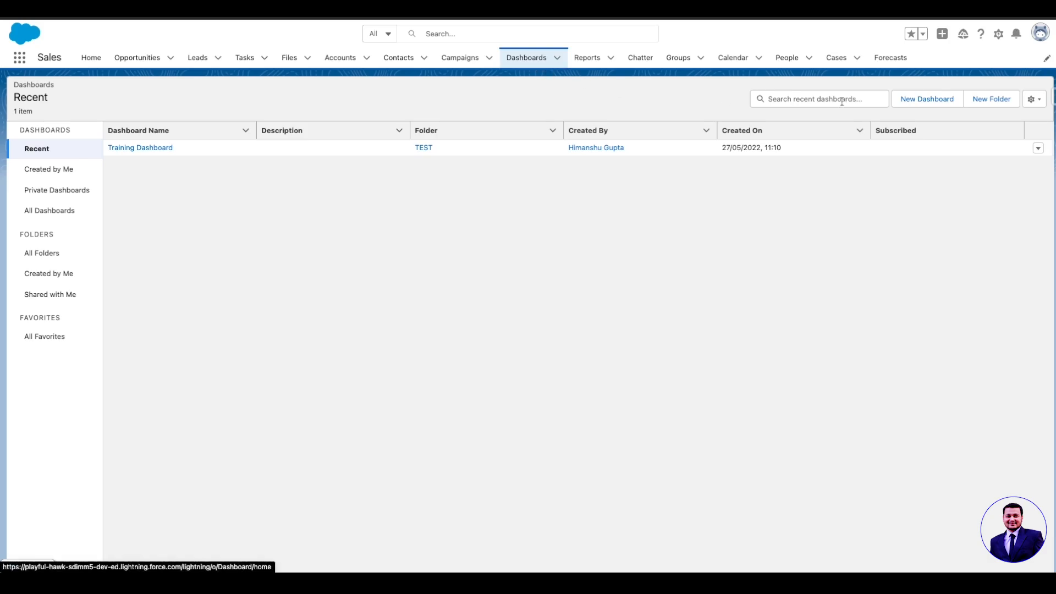
pyautogui.click(991, 99)
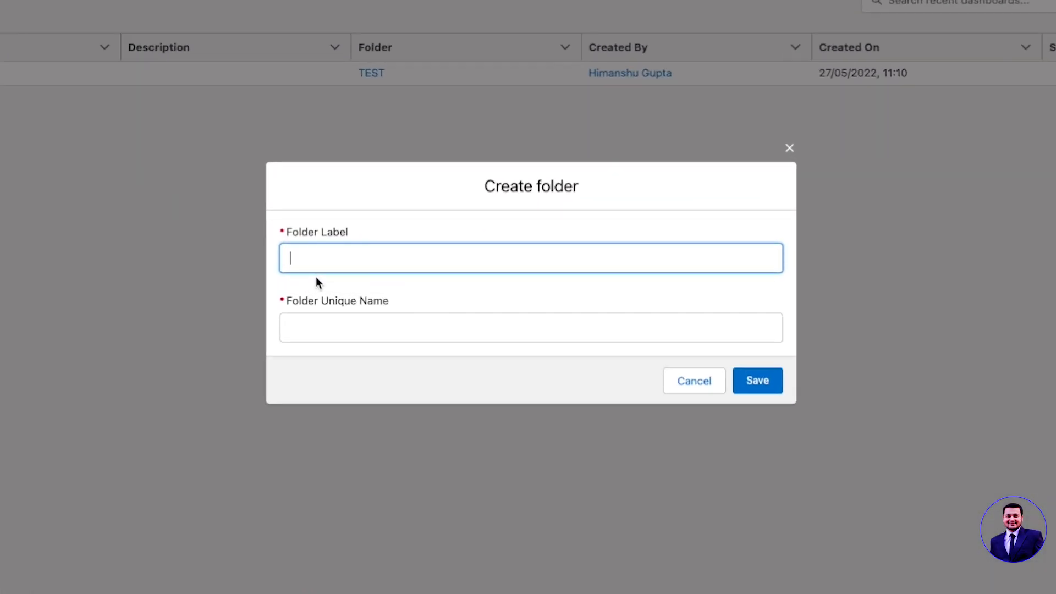
pyautogui.write('Dashboard Training Folder')
pyautogui.press('Tab')
pyautogui.click(756, 382)
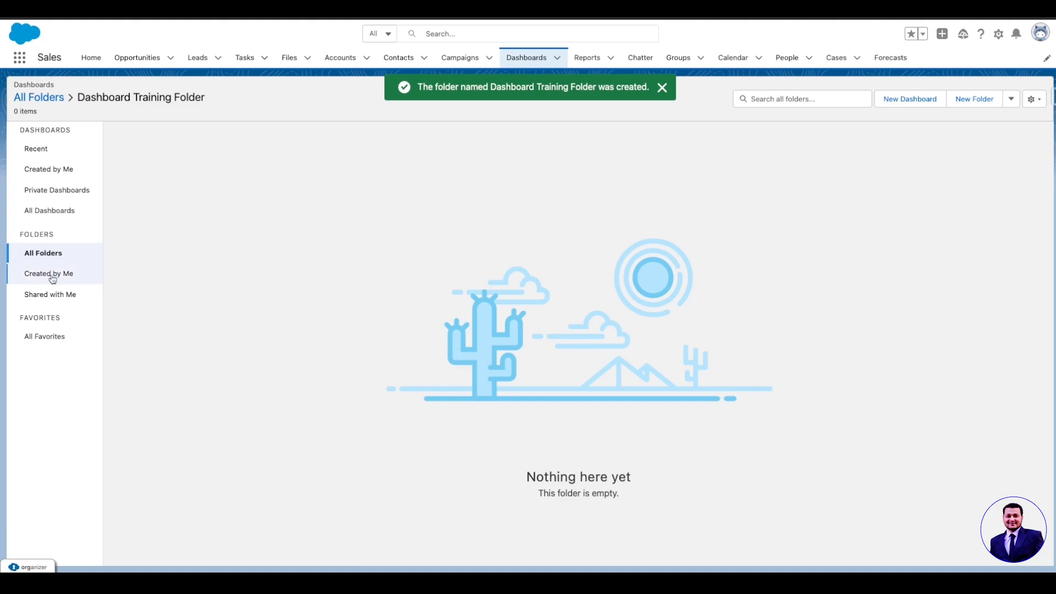
# Share Dashboard Training Folder with the public group Training Group, granting Edit access.
pyautogui.click(47, 254)
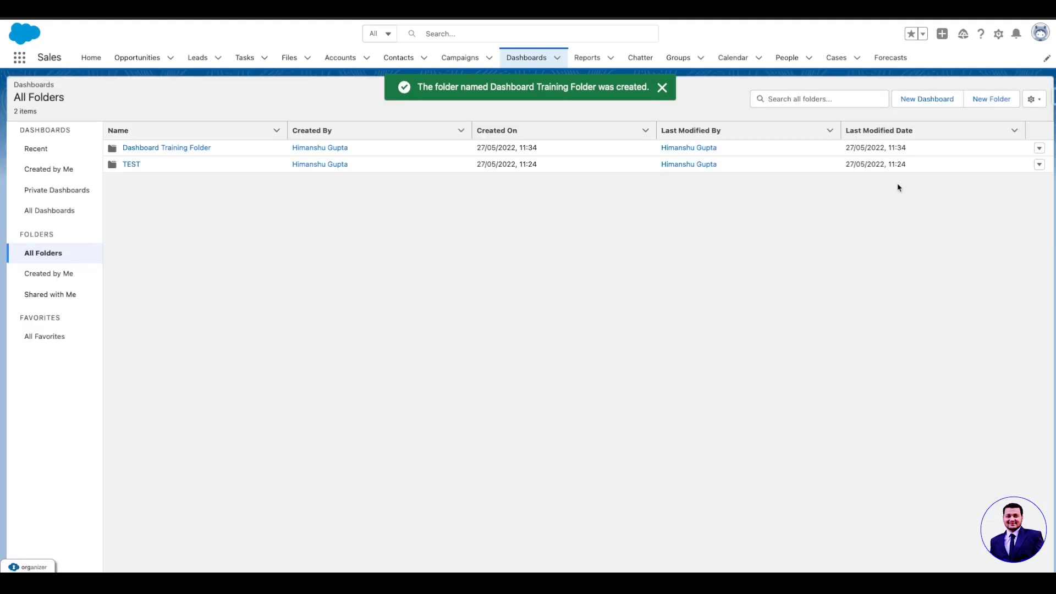
pyautogui.click(1039, 148)
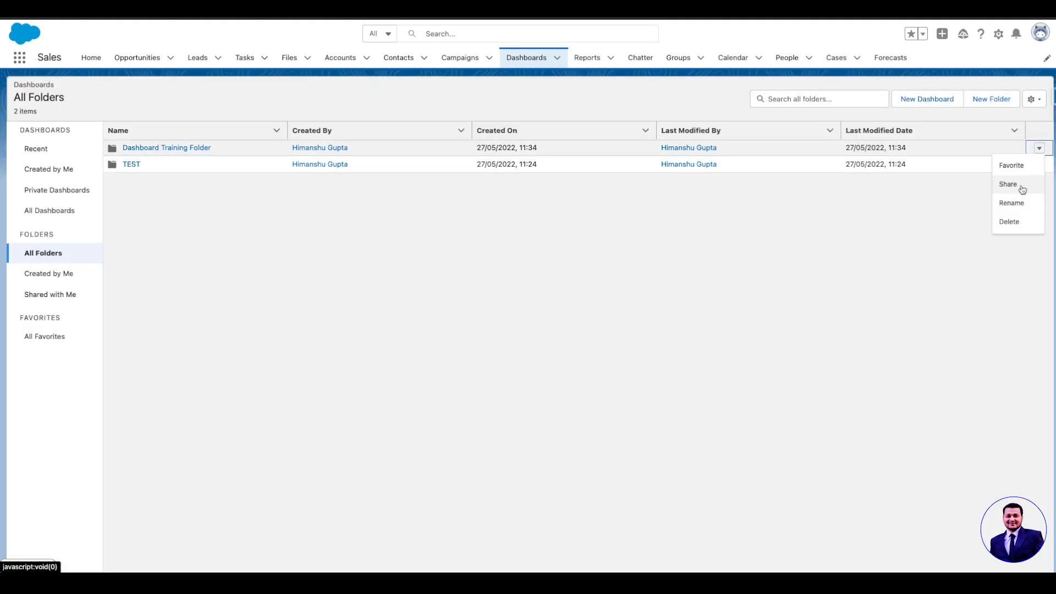
pyautogui.click(1012, 185)
pyautogui.click(428, 219)
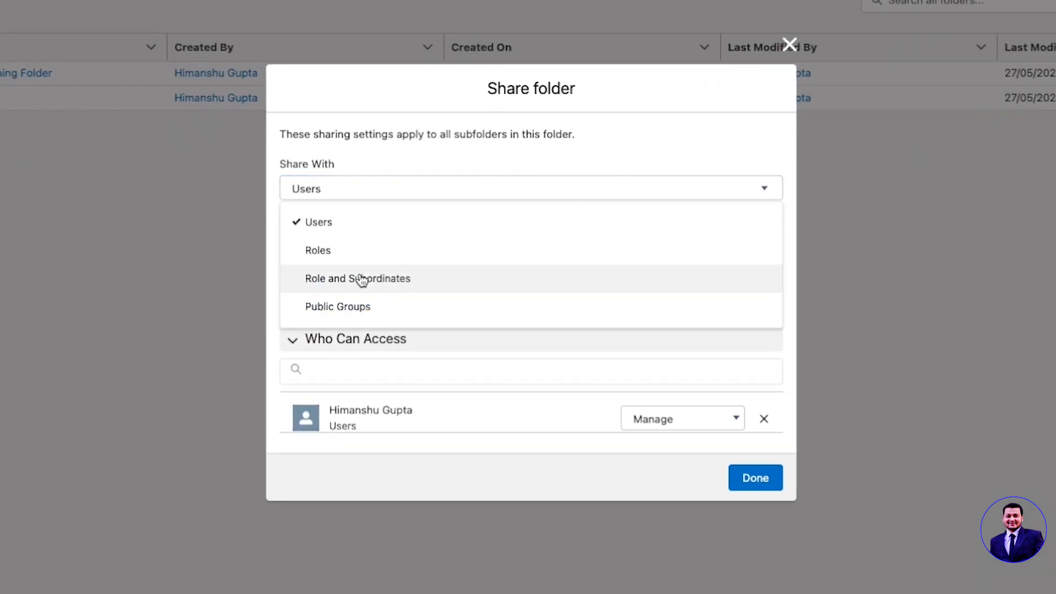
pyautogui.click(389, 306)
pyautogui.click(426, 246)
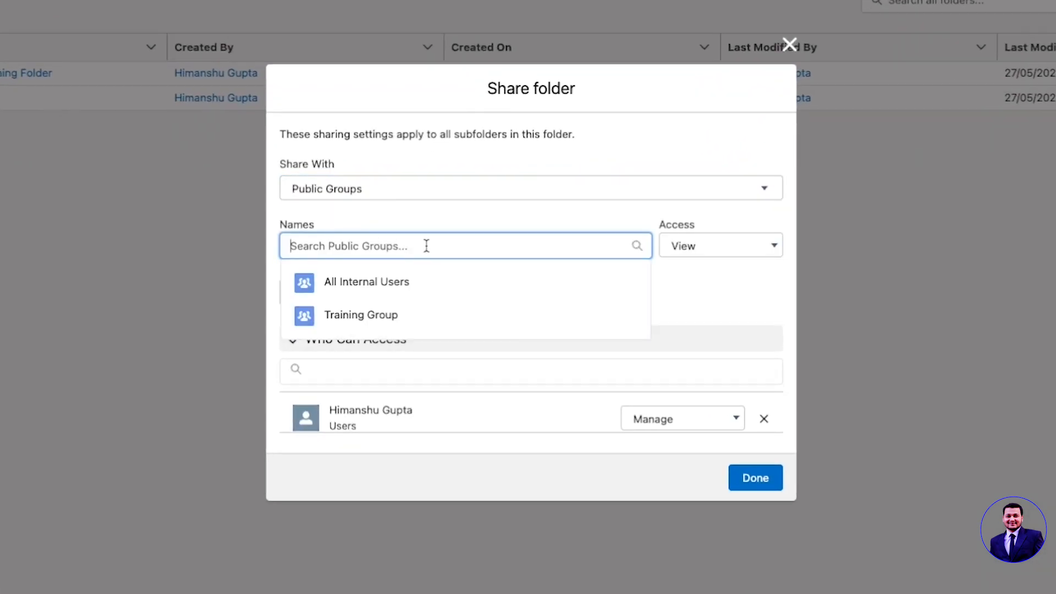
pyautogui.click(393, 316)
pyautogui.click(677, 240)
pyautogui.click(668, 293)
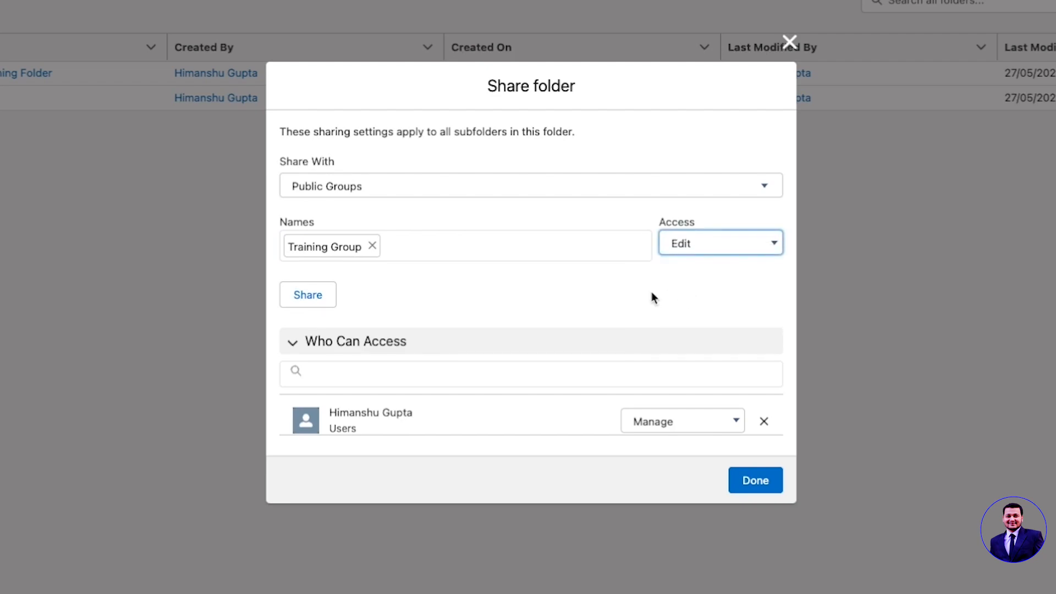
pyautogui.click(322, 303)
pyautogui.click(755, 480)
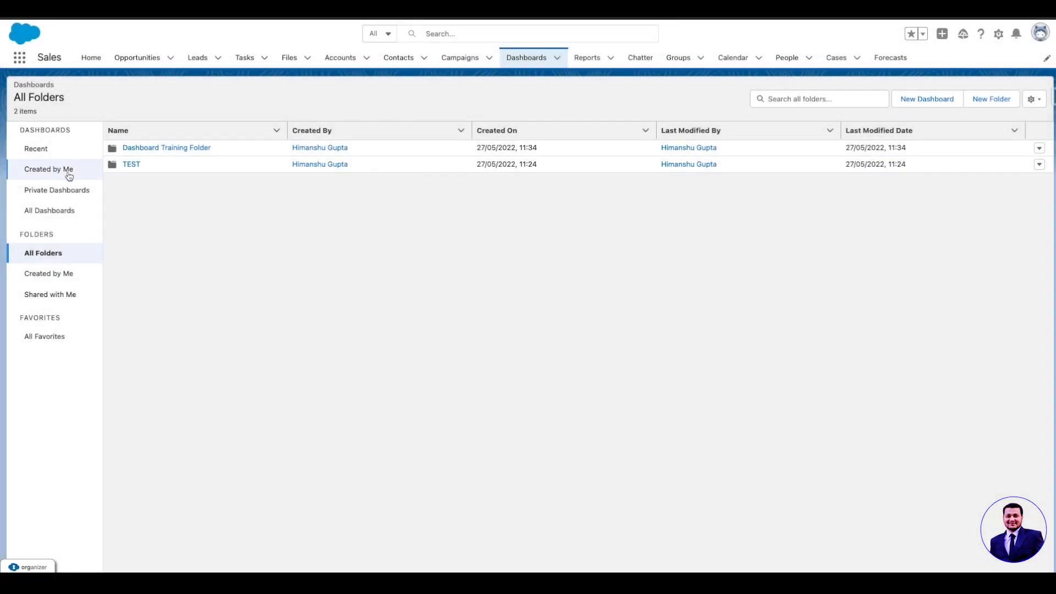
# Move Training Dashboard from the list of all dashboards into Dashboard Training Folder.
pyautogui.click(48, 211)
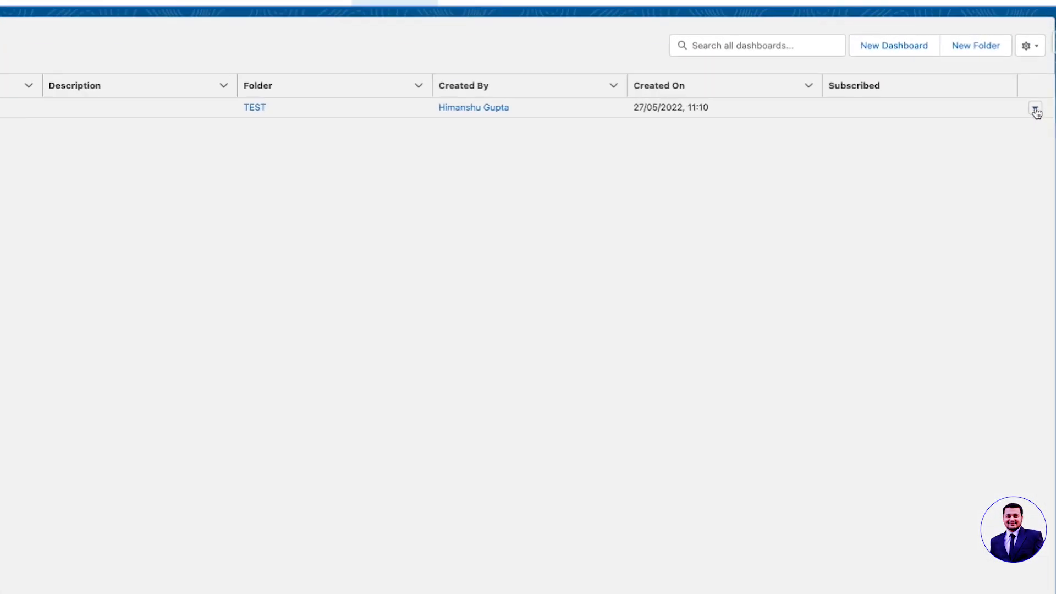
pyautogui.click(1036, 110)
pyautogui.click(1010, 232)
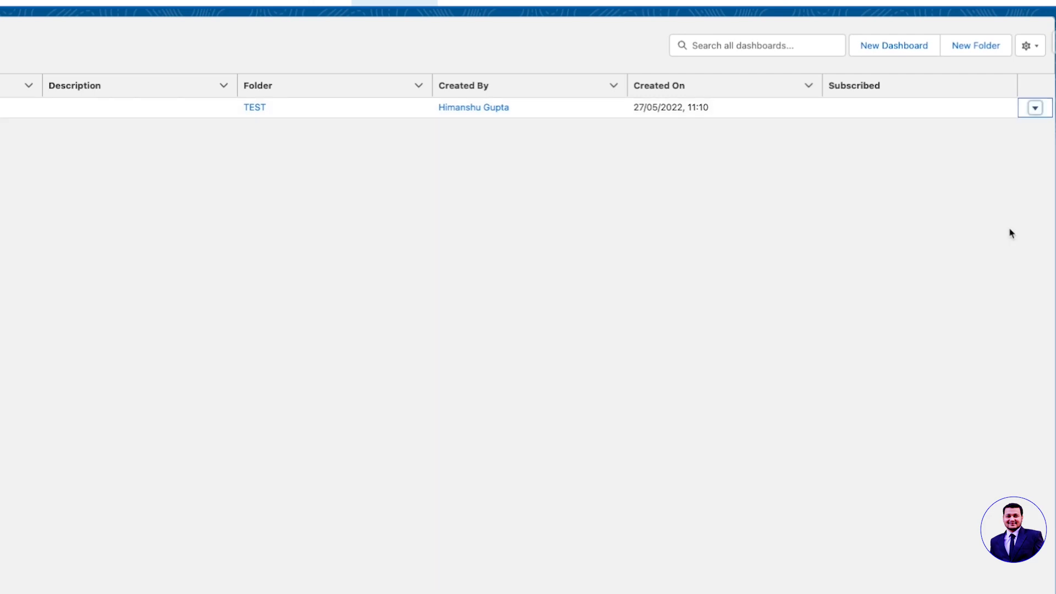
pyautogui.click(247, 107)
pyautogui.click(563, 566)
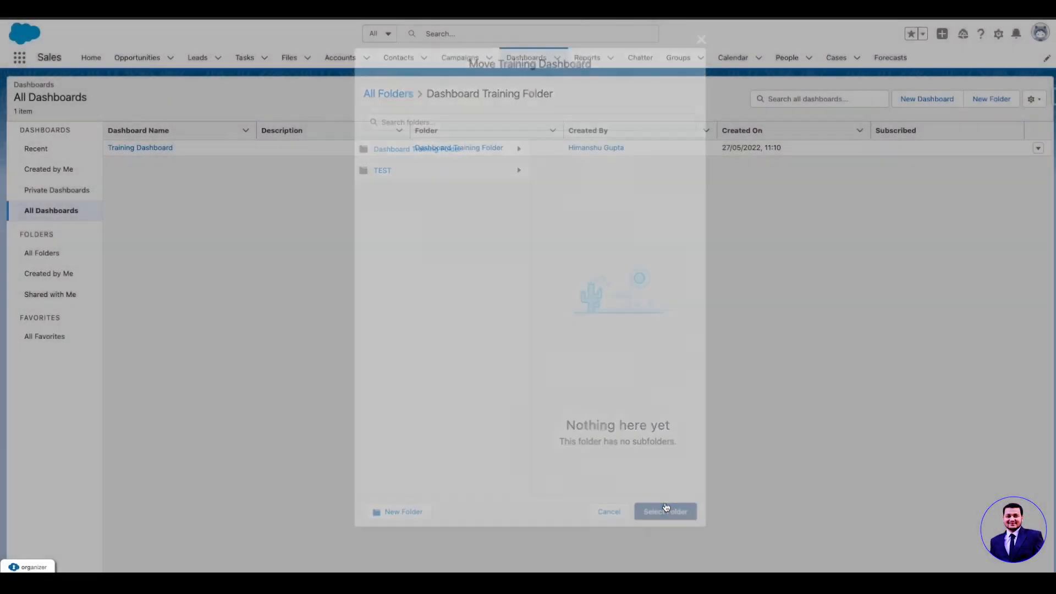
# Check the contents of Dashboard Training Folder and of the report folder Training Folder 1.
pyautogui.click(40, 254)
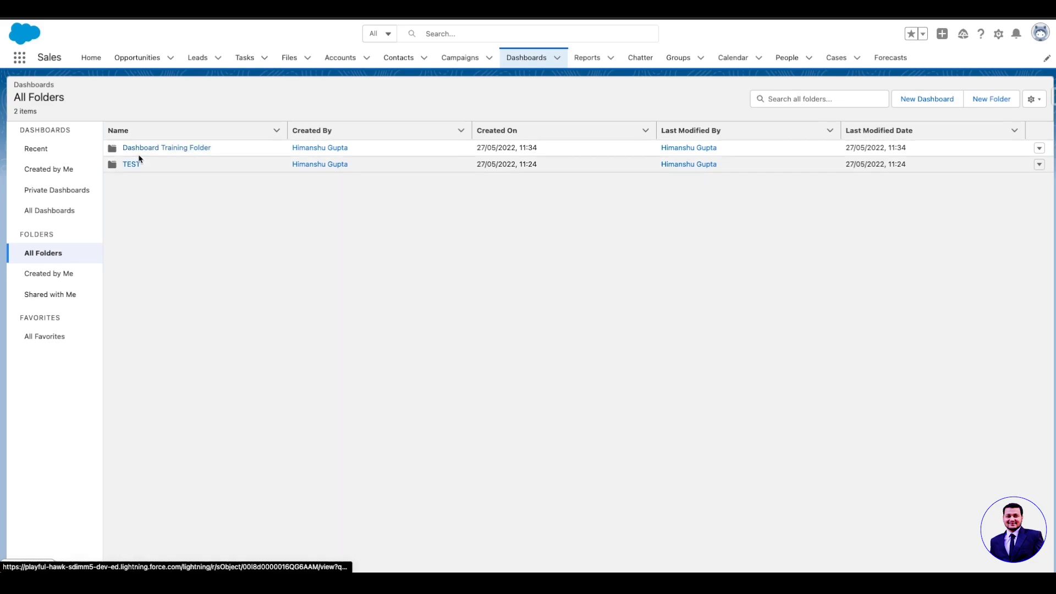
pyautogui.click(143, 148)
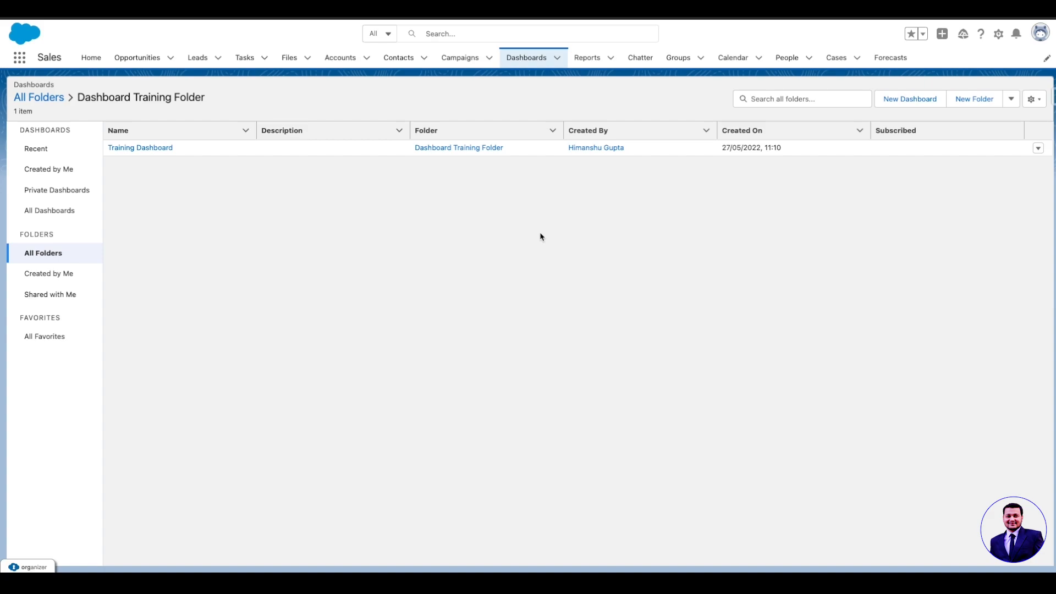
pyautogui.click(586, 59)
pyautogui.click(41, 231)
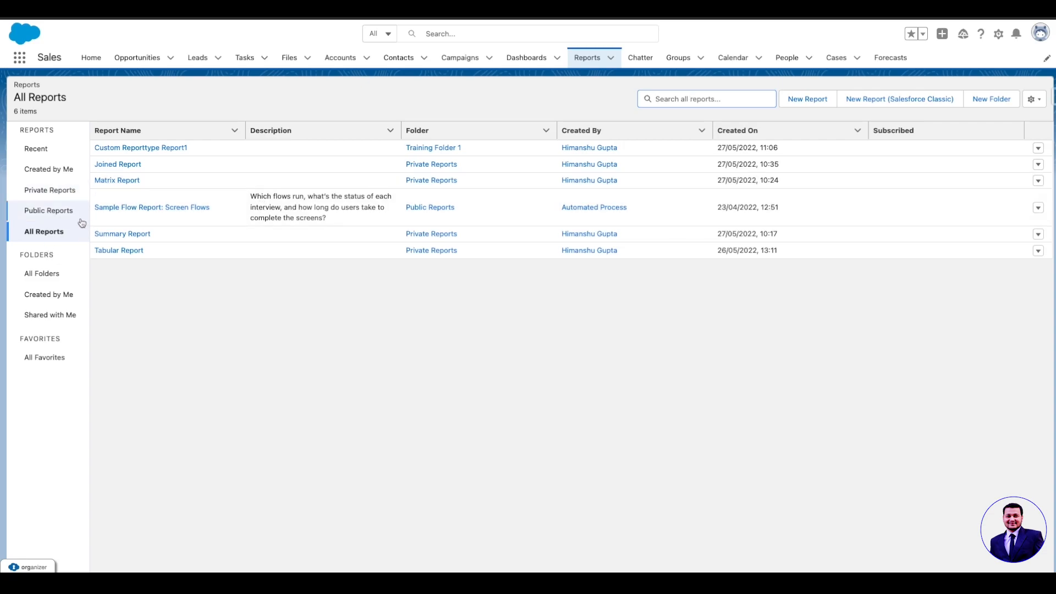
pyautogui.click(51, 282)
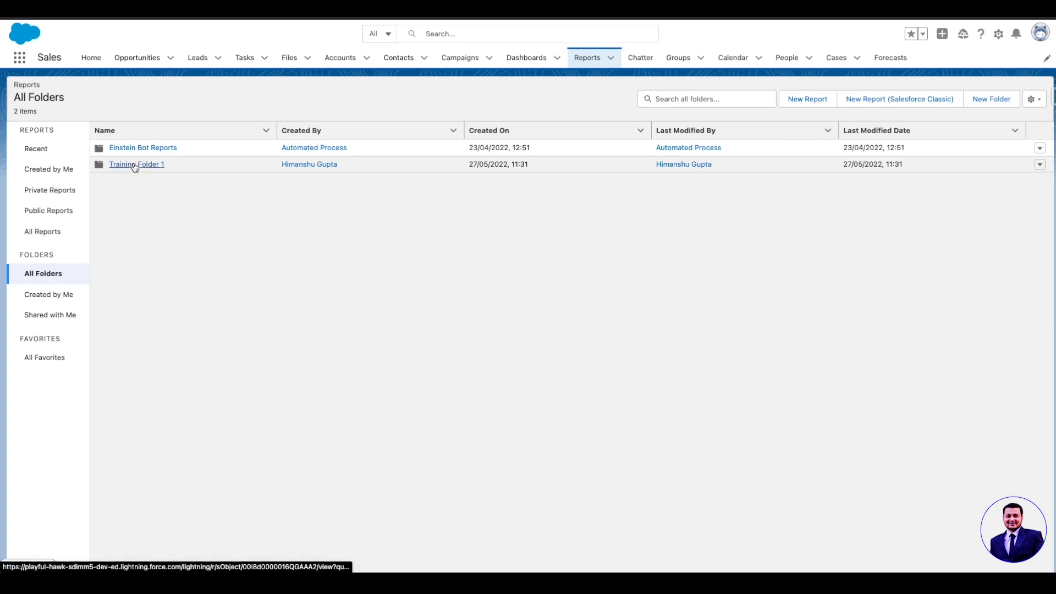
pyautogui.click(132, 163)
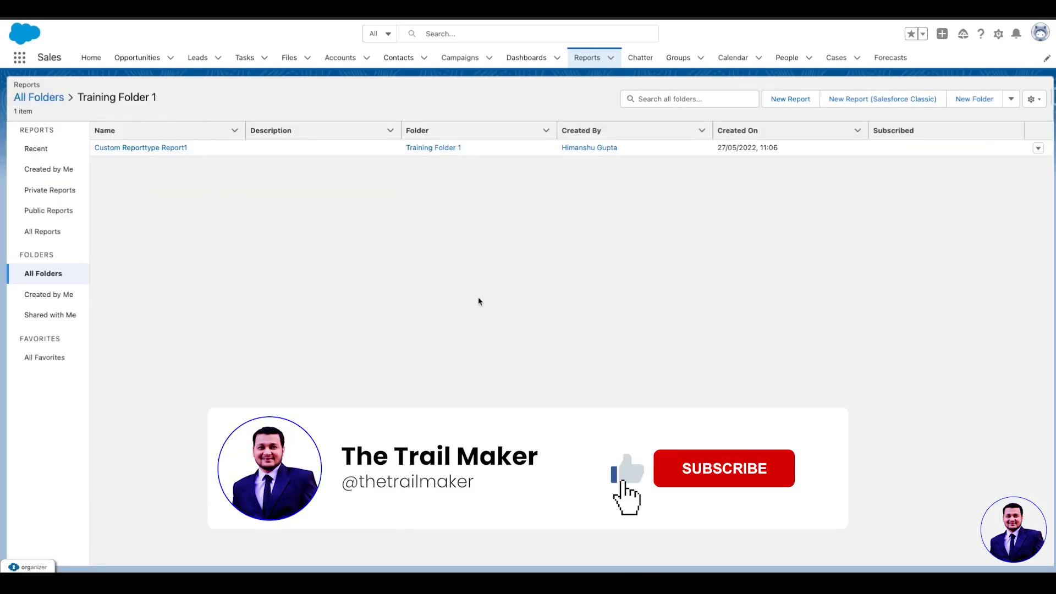